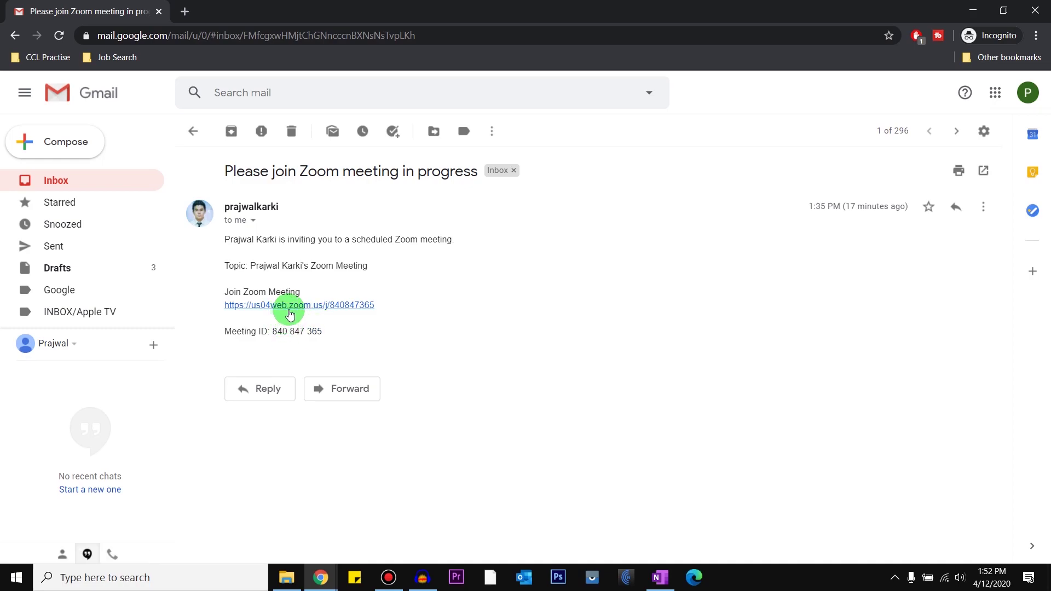
Open the meeting link in the 'Please join Zoom meeting in progress' email
click(291, 310)
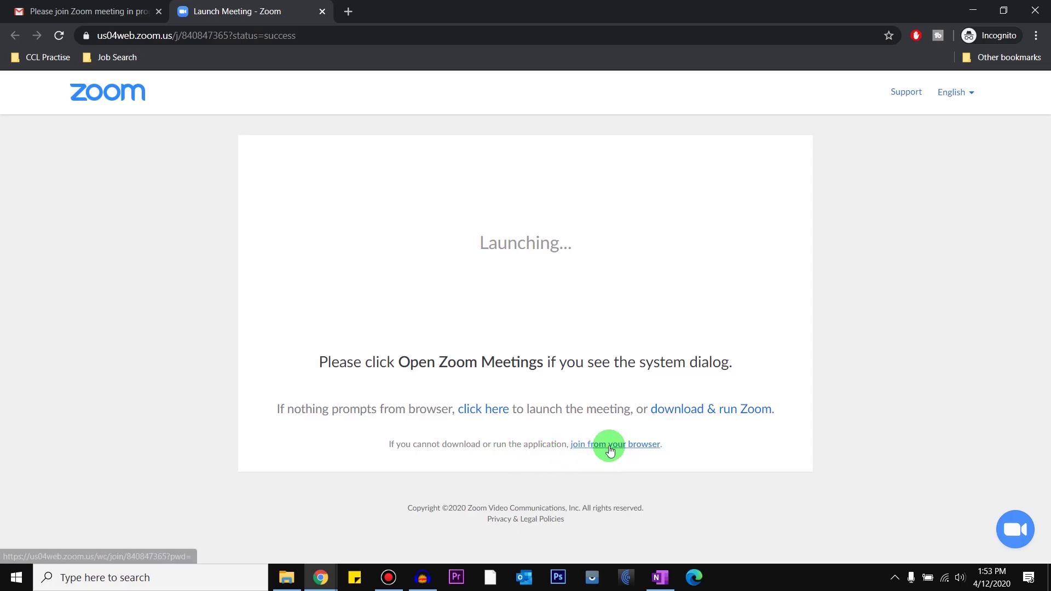
Choose to join the meeting from the browser on Zoom's launch page
click(610, 450)
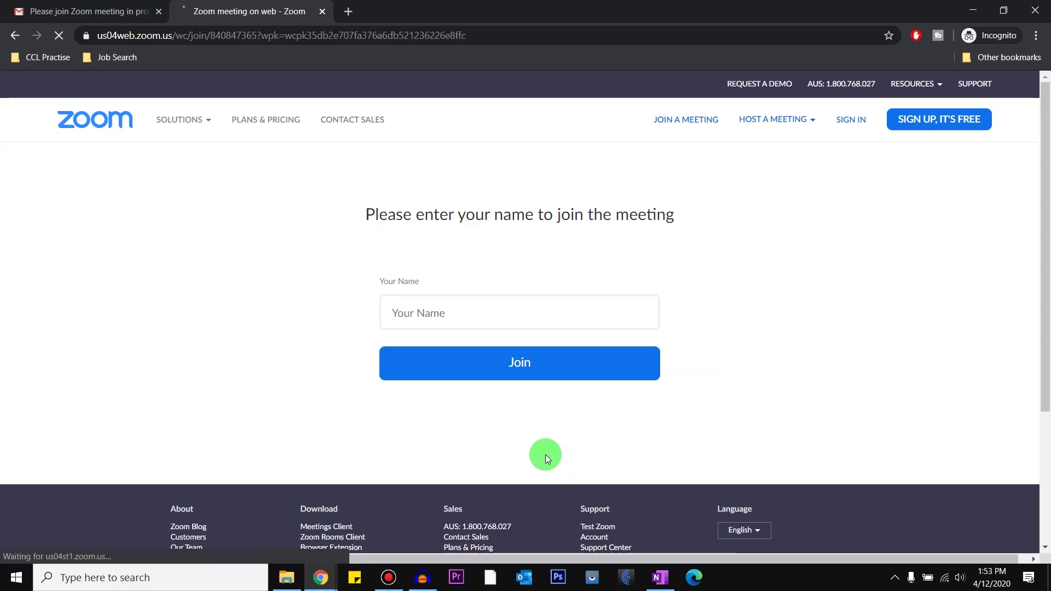
Enter your display name, join the meeting in the browser, then minimize the window
click(524, 318)
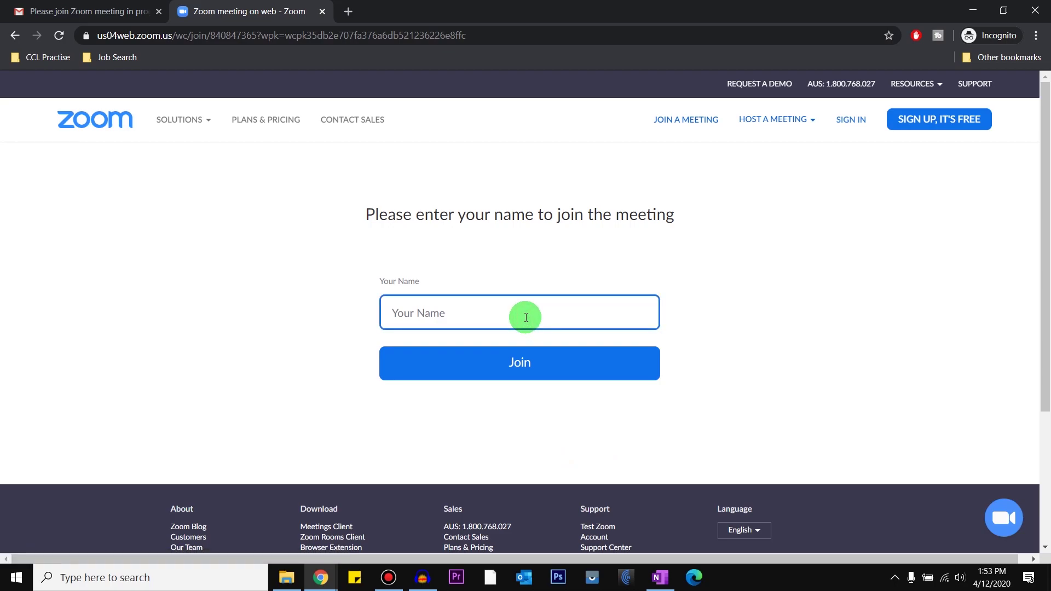
text(Praj)
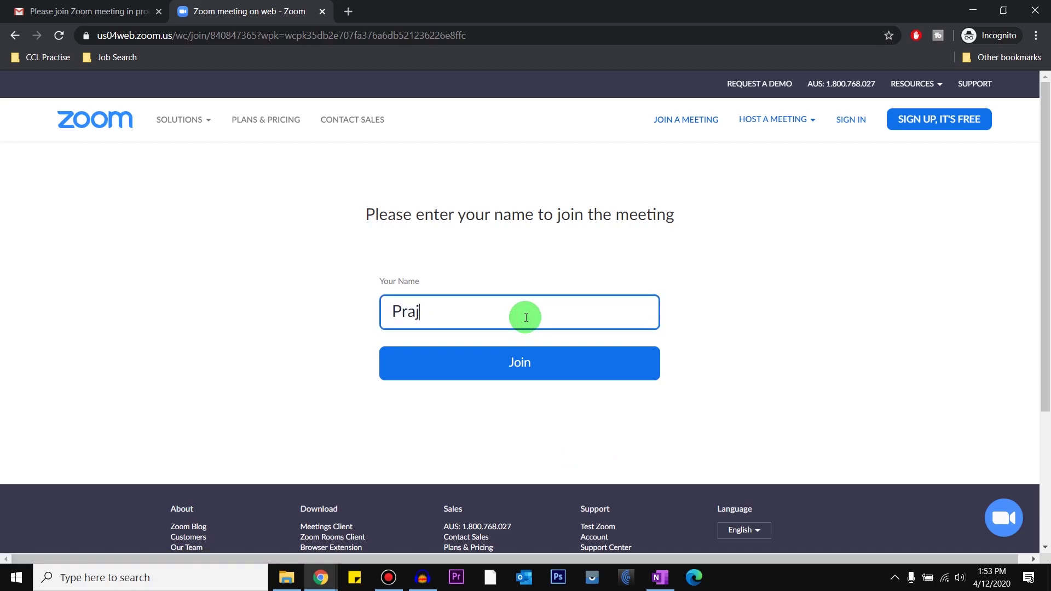
text(wal)
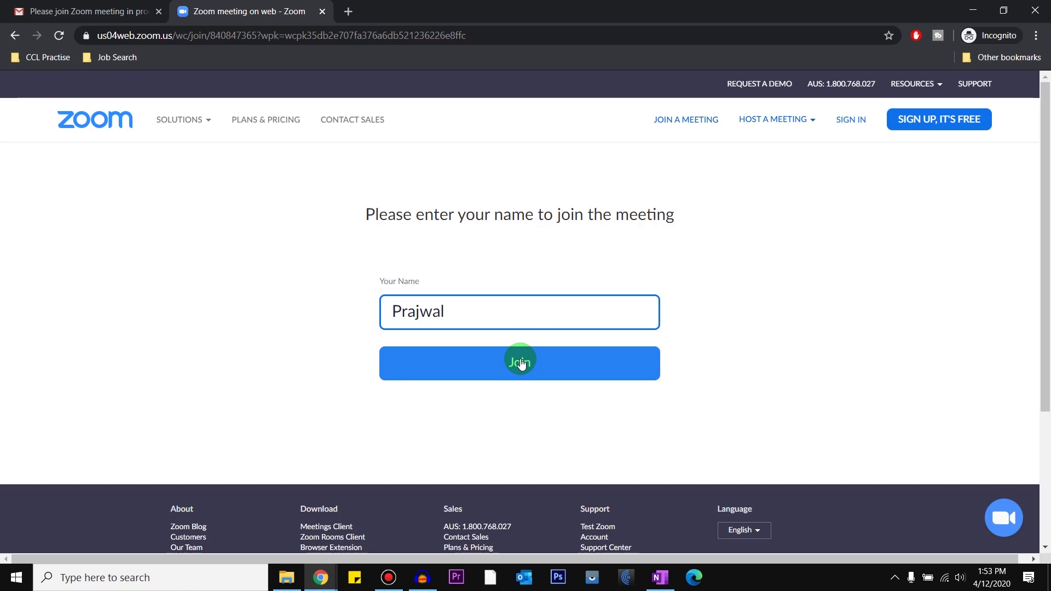
click(521, 360)
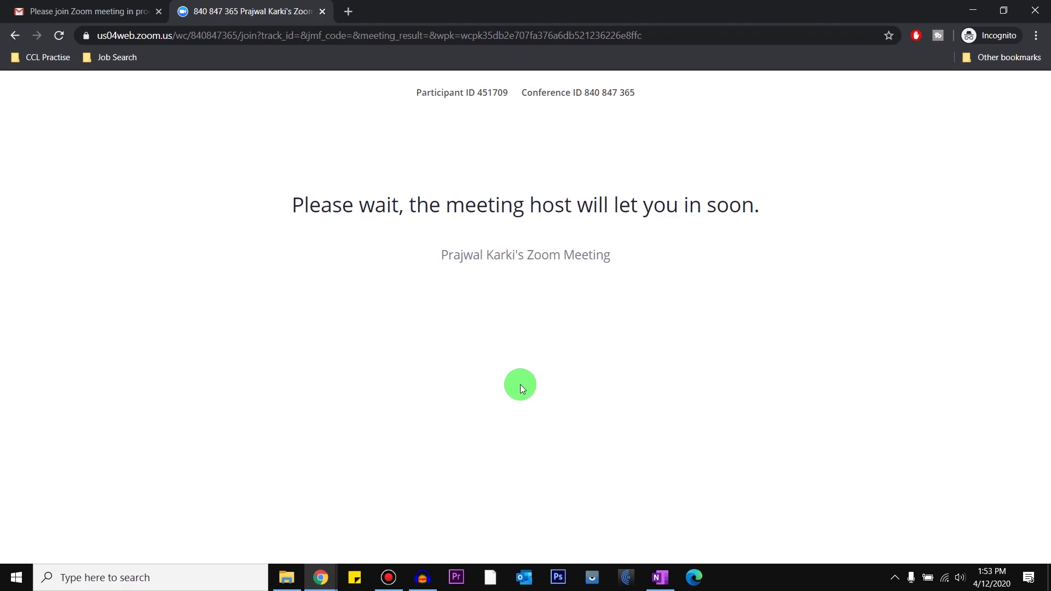
click(973, 10)
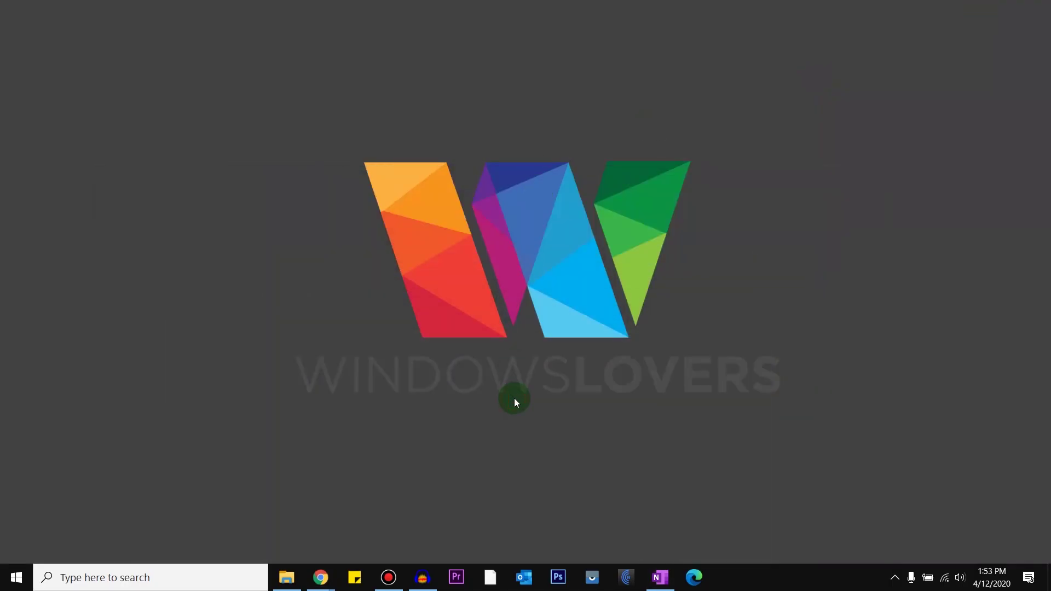
Open a new Microsoft Edge window showing its New tab page
click(694, 577)
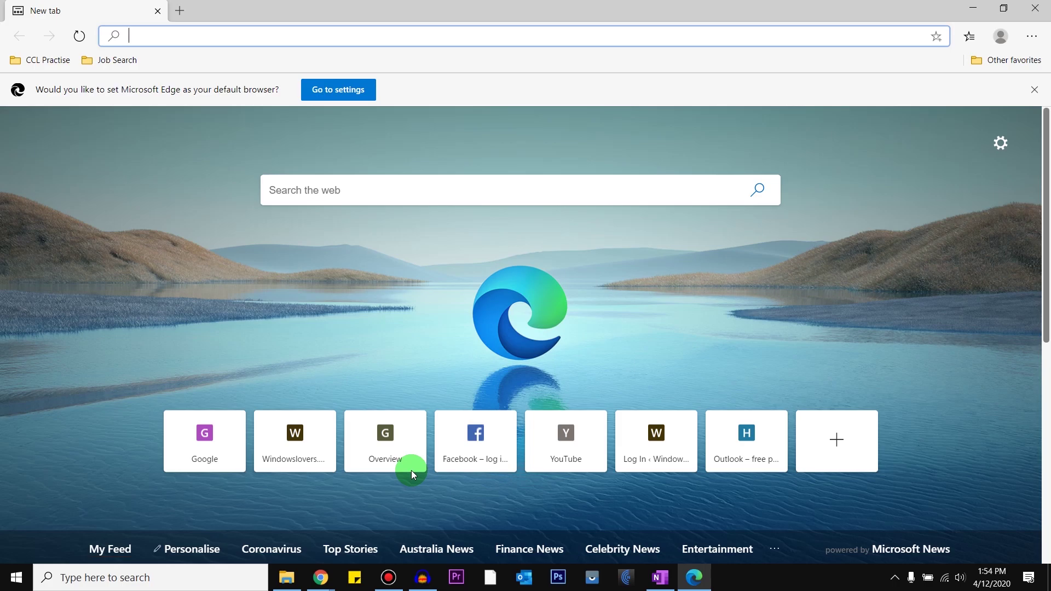
click(542, 511)
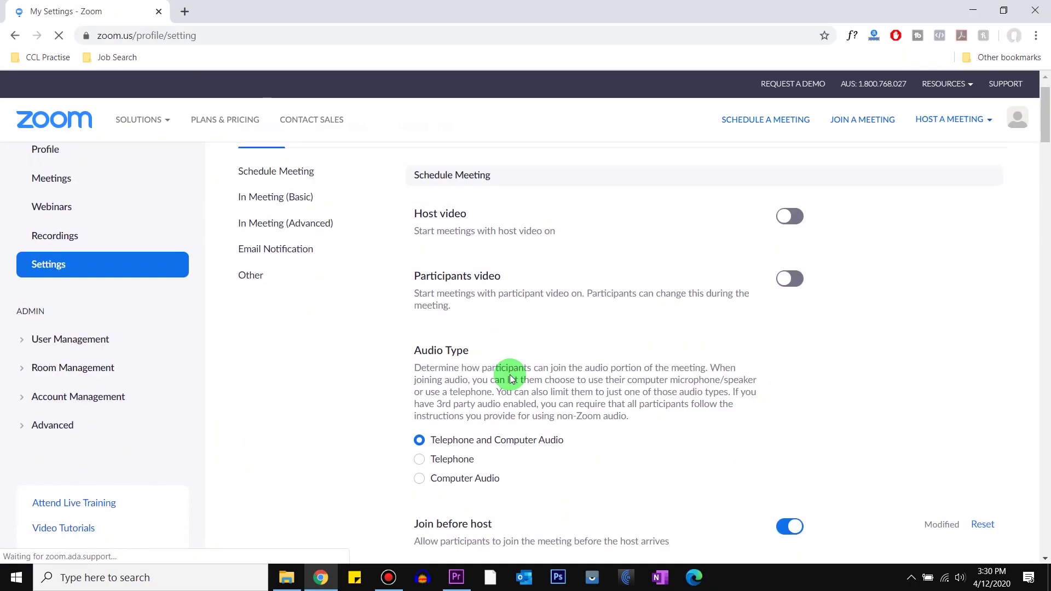
Toggle 'Require a password when scheduling new meetings' in Zoom settings
scroll(506, 372, down, 6)
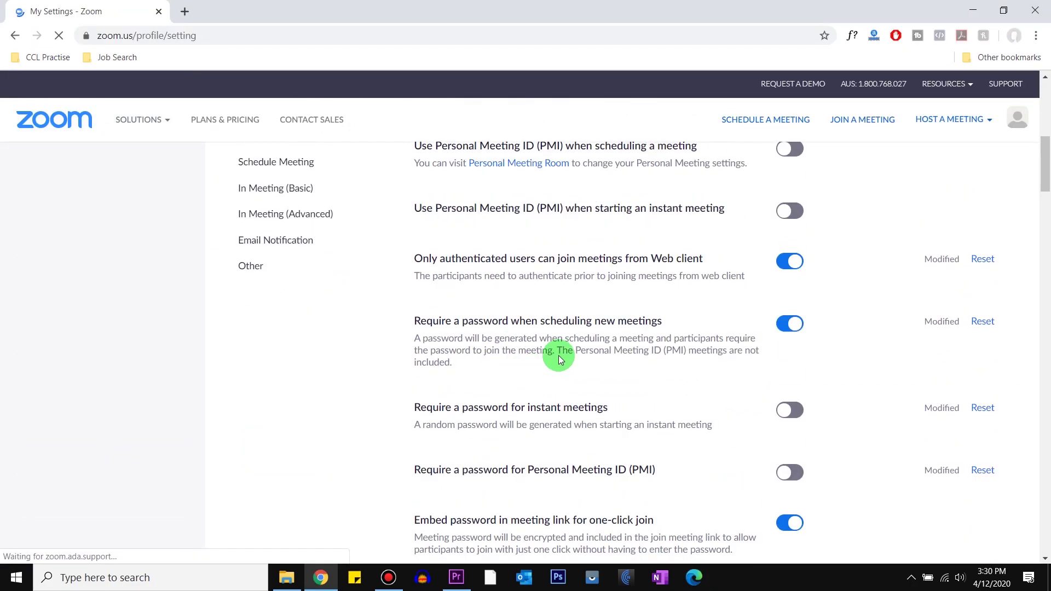
click(789, 326)
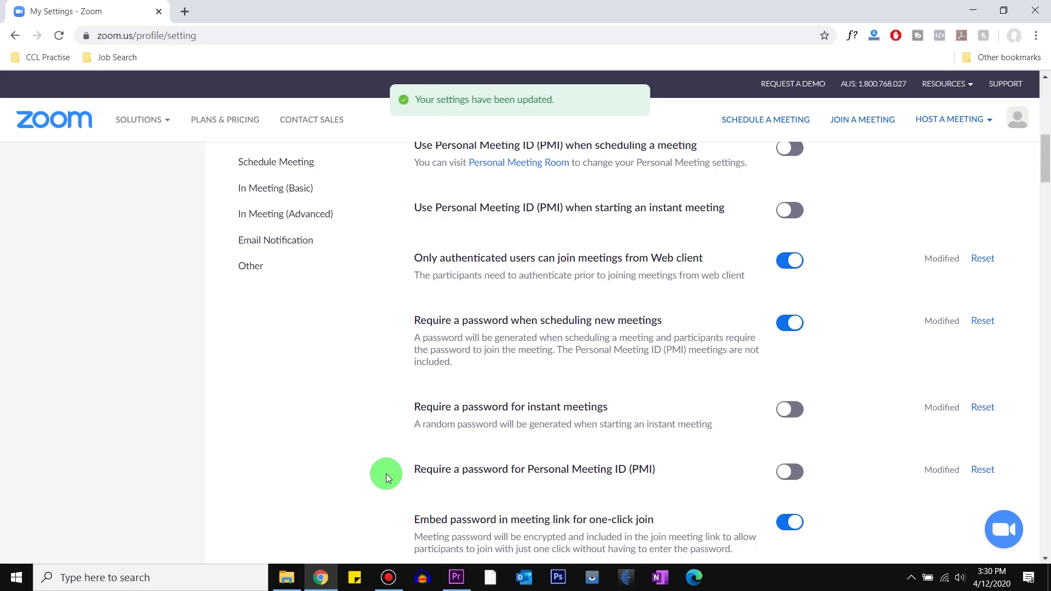
scroll(397, 463, up, 10)
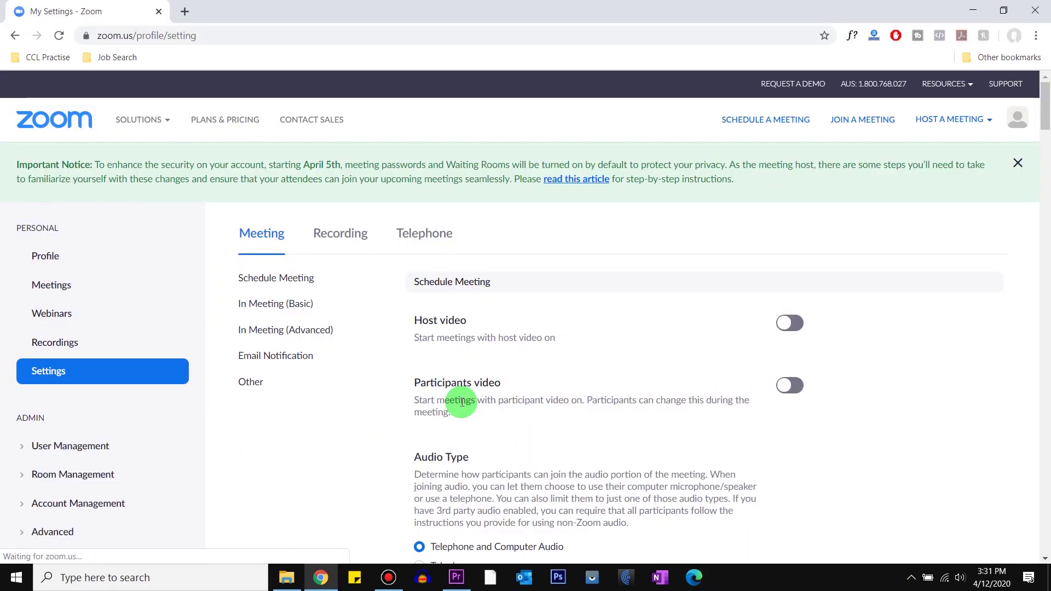
Switch on 'Show a Join from your browser link' under In Meeting (Advanced)
scroll(515, 389, down, 10)
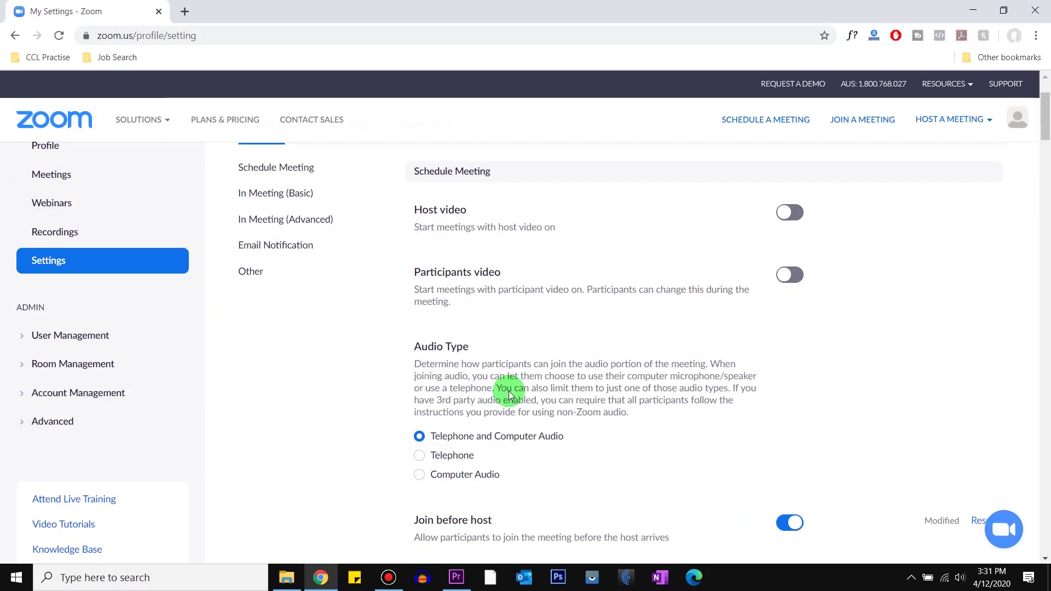
scroll(520, 387, down, 20)
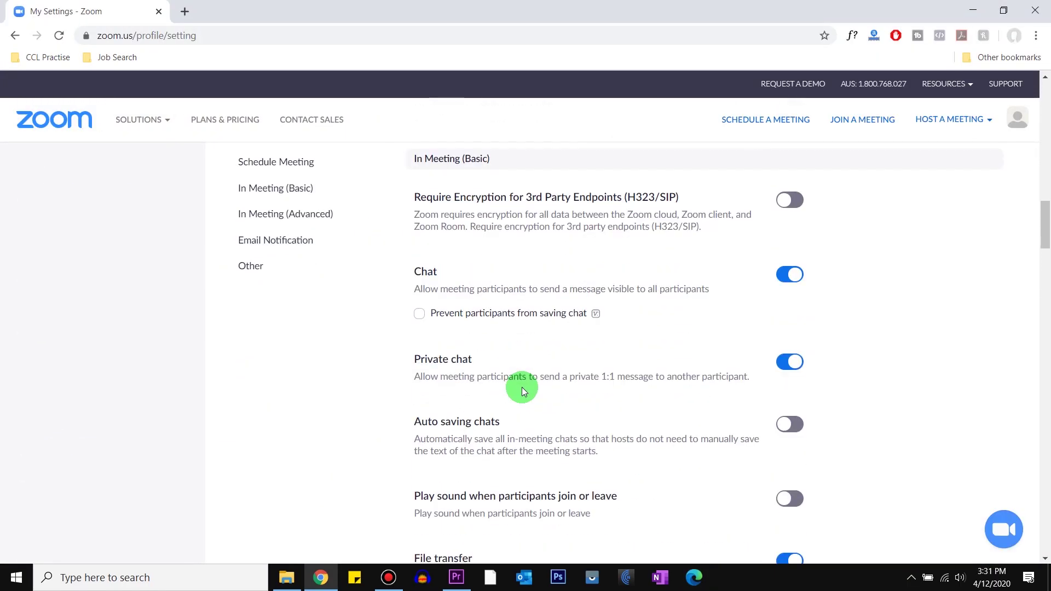
scroll(522, 386, down, 3)
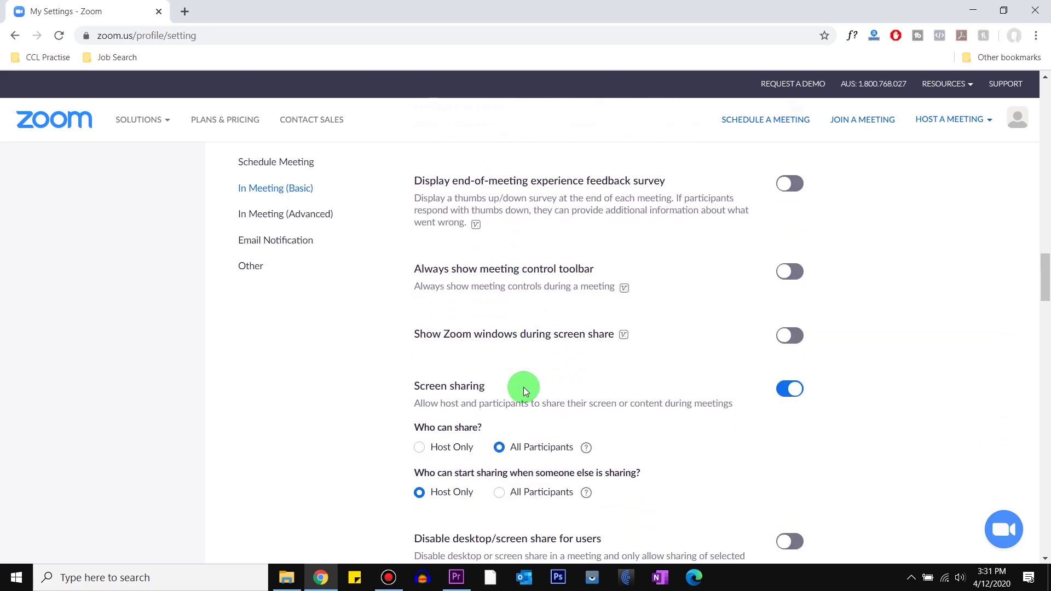
scroll(552, 378, down, 12)
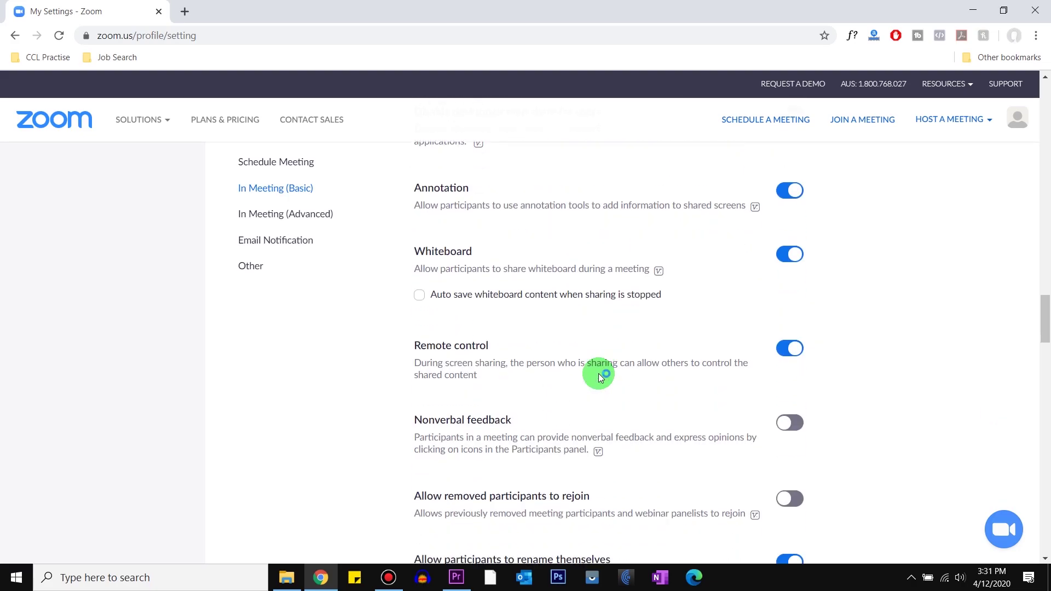
scroll(599, 378, down, 15)
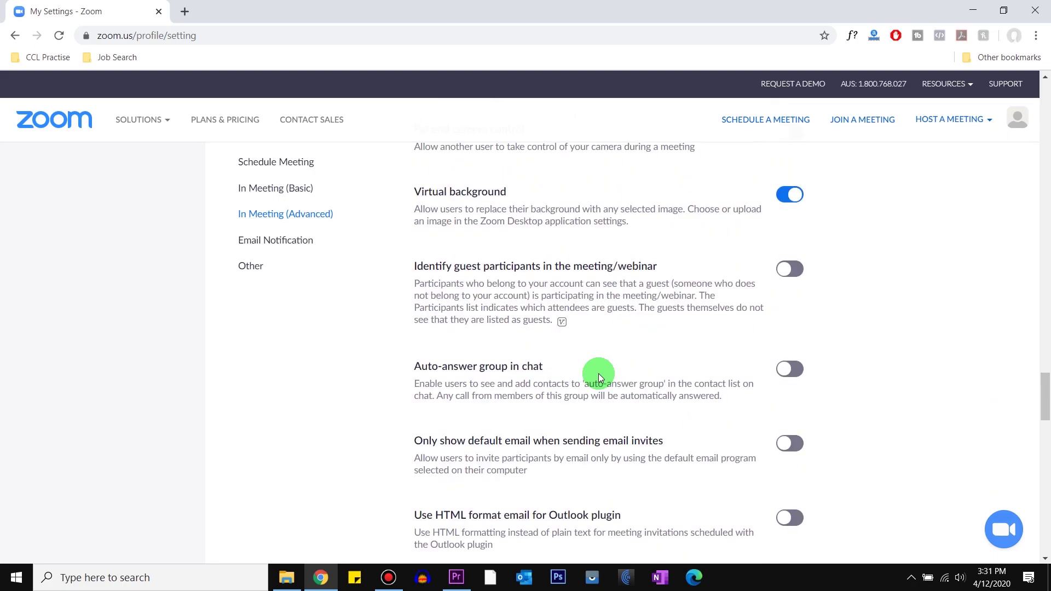
scroll(599, 378, down, 4)
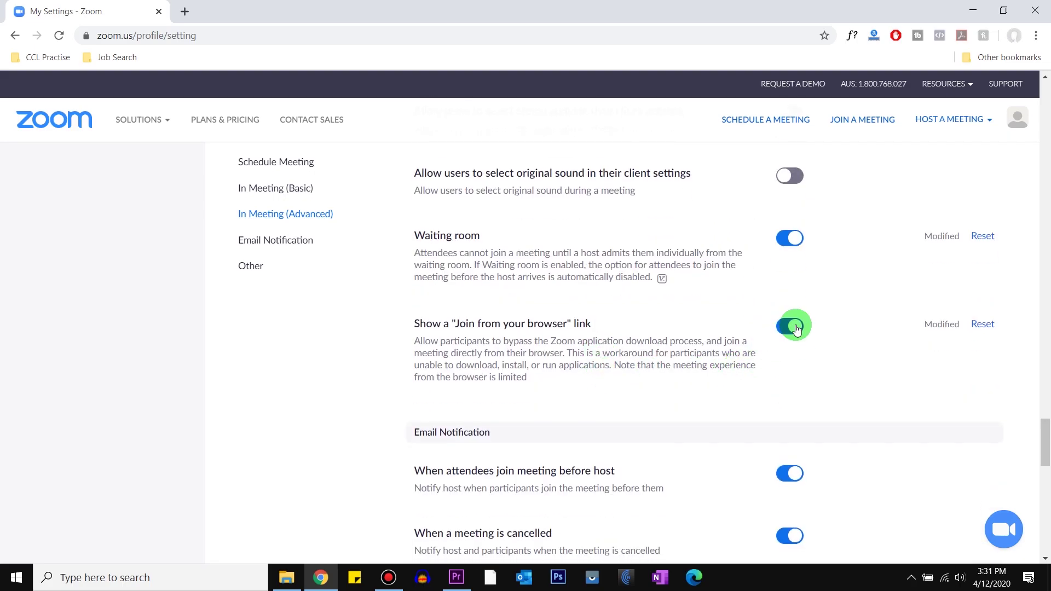
click(795, 327)
click(793, 330)
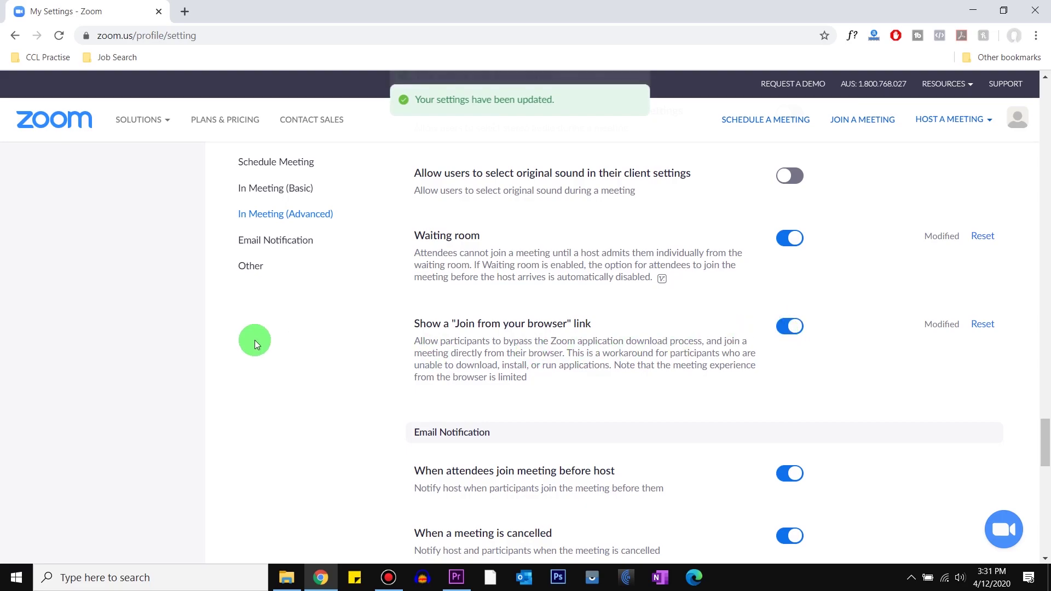
click(388, 578)
Stop the Bandicam recording and bring the Zoom meeting window back to the front
click(704, 147)
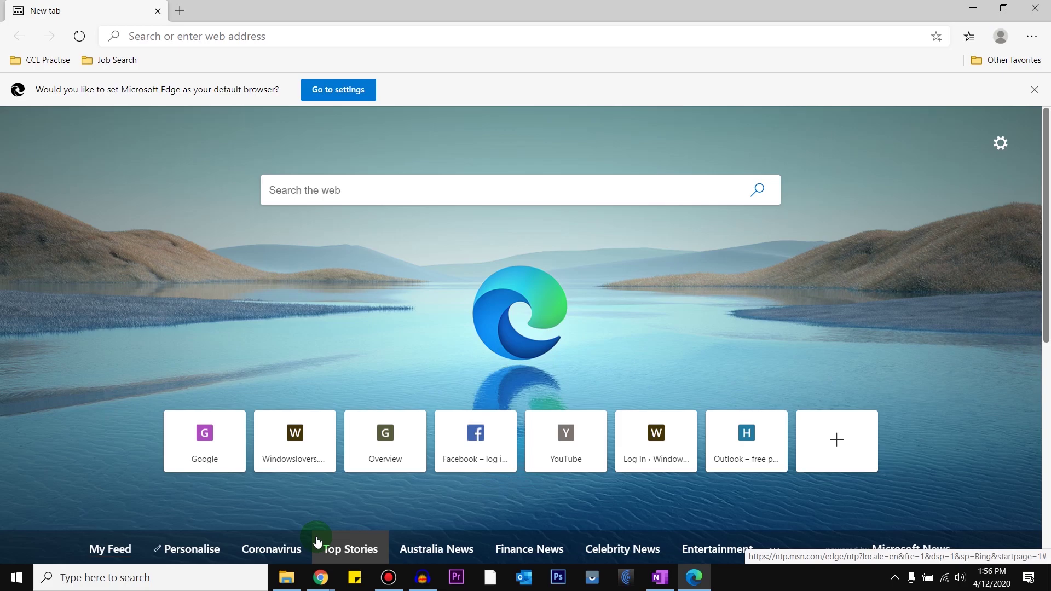
mouse_move(321, 577)
click(399, 507)
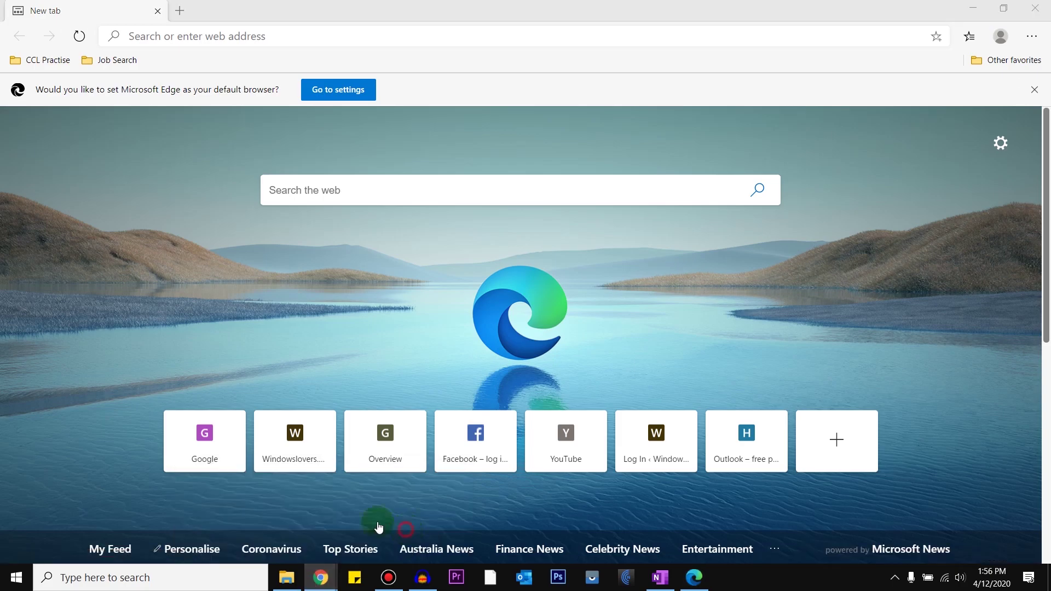